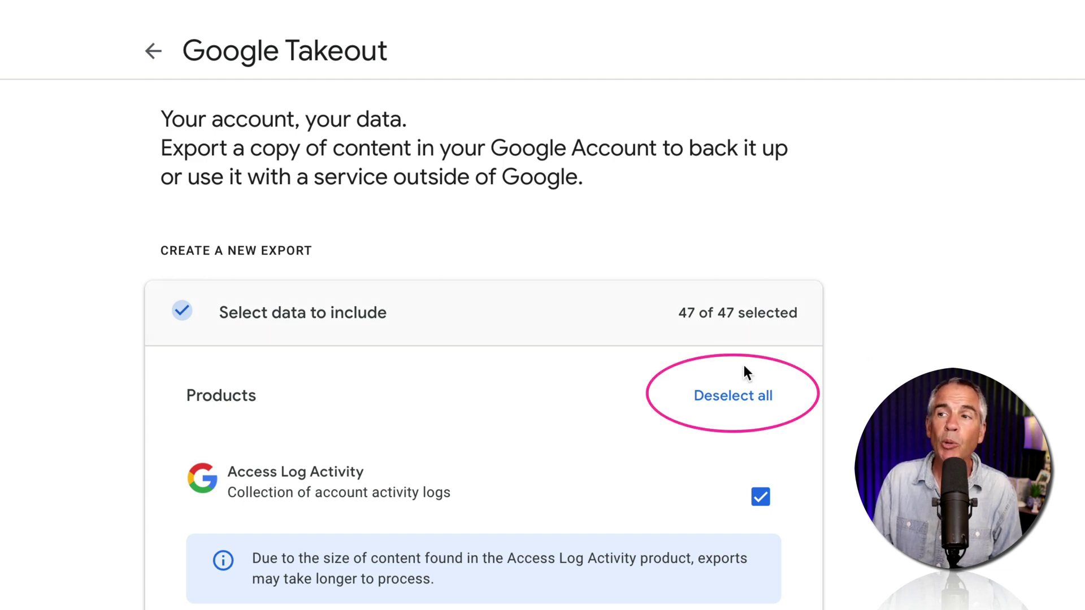
Step: Deselect all products (0 of 47 selected) and scroll to the bottom of the product list
click(748, 402)
scroll(543, 339, down, 1)
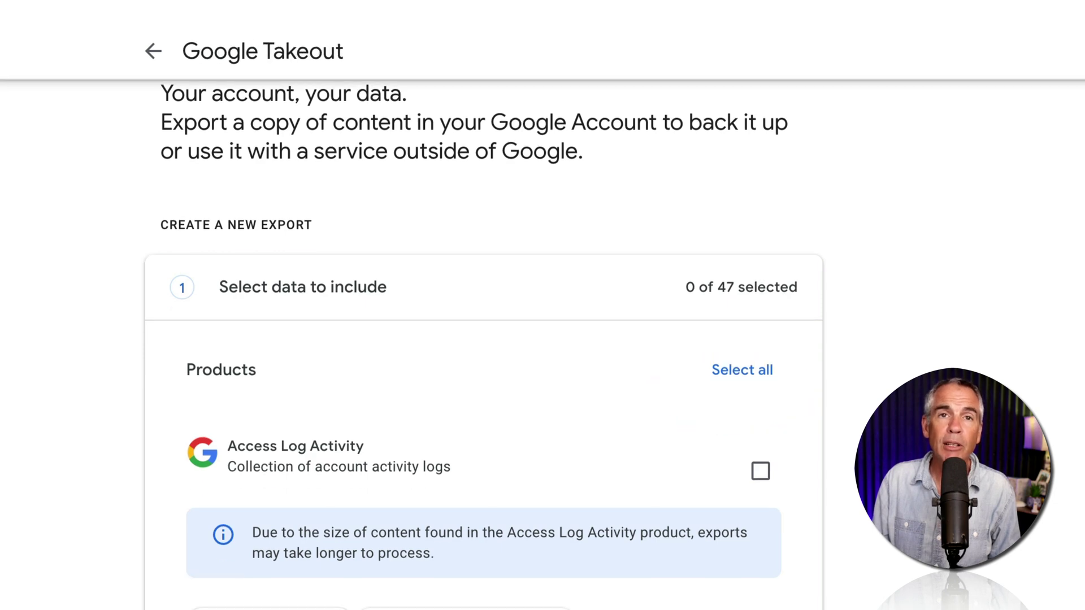
scroll(543, 339, down, 5)
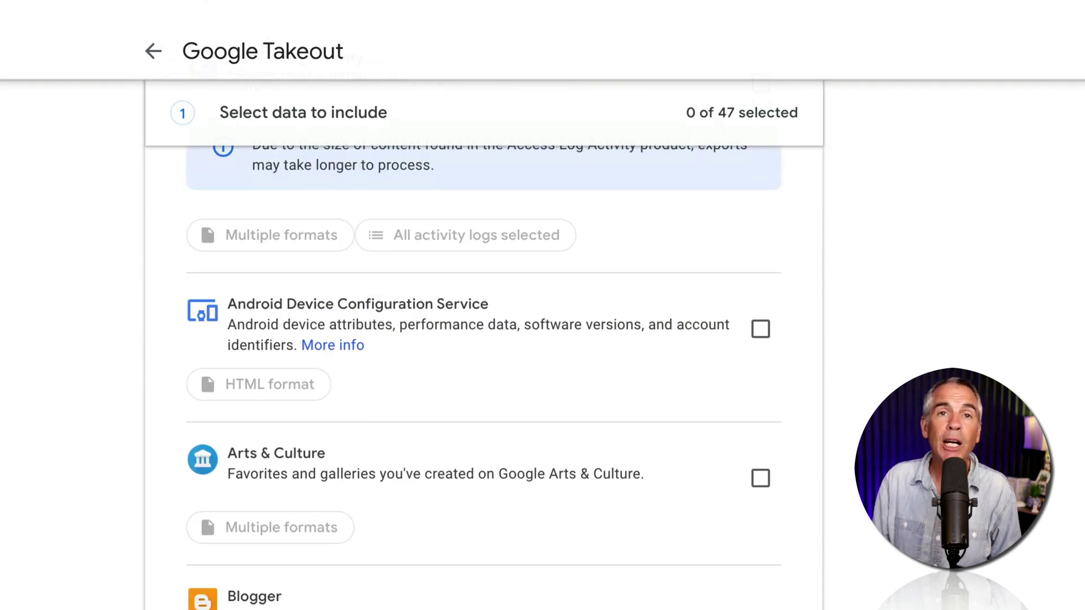
scroll(498, 437, down, 6)
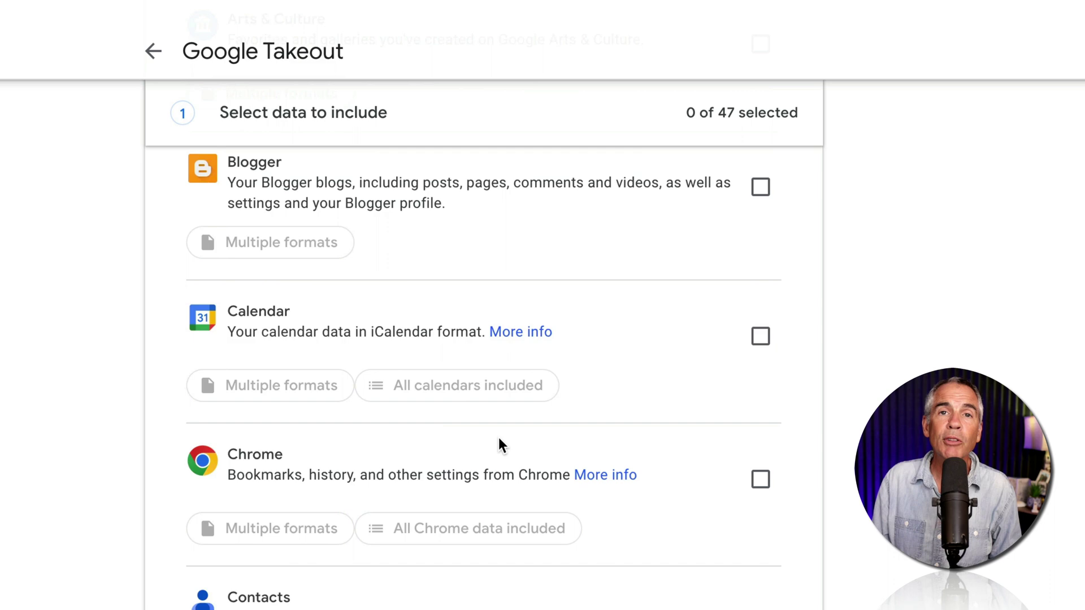
scroll(499, 437, down, 3)
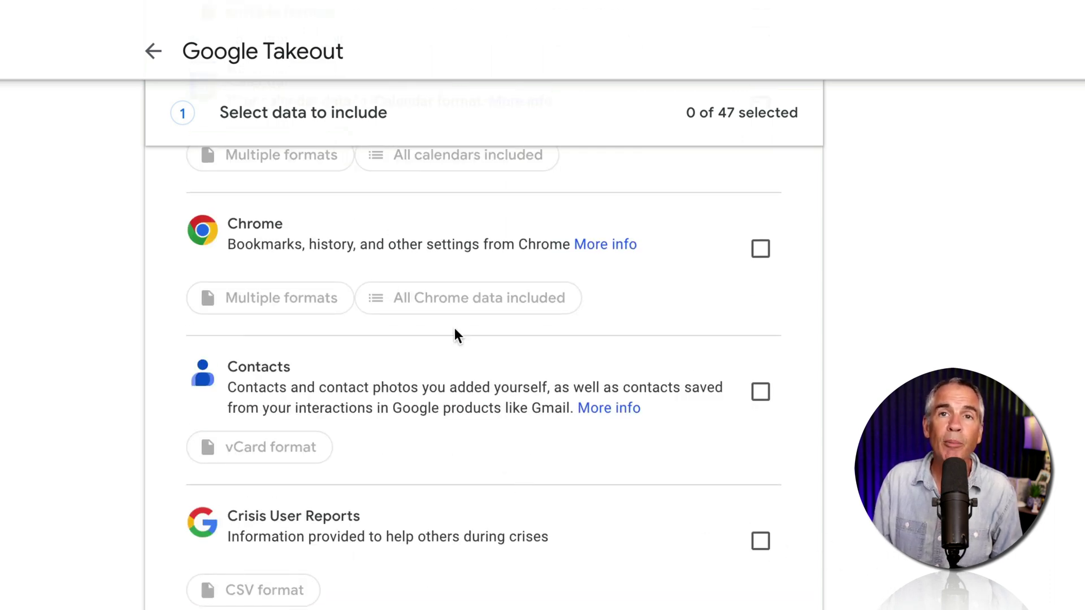
scroll(707, 412, down, 10)
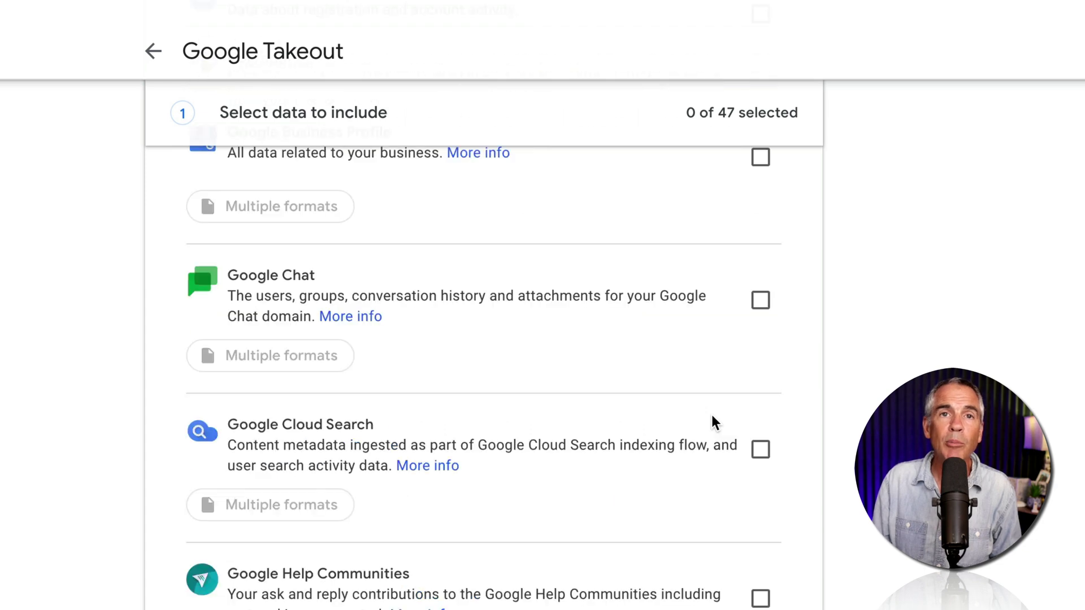
scroll(711, 414, down, 15)
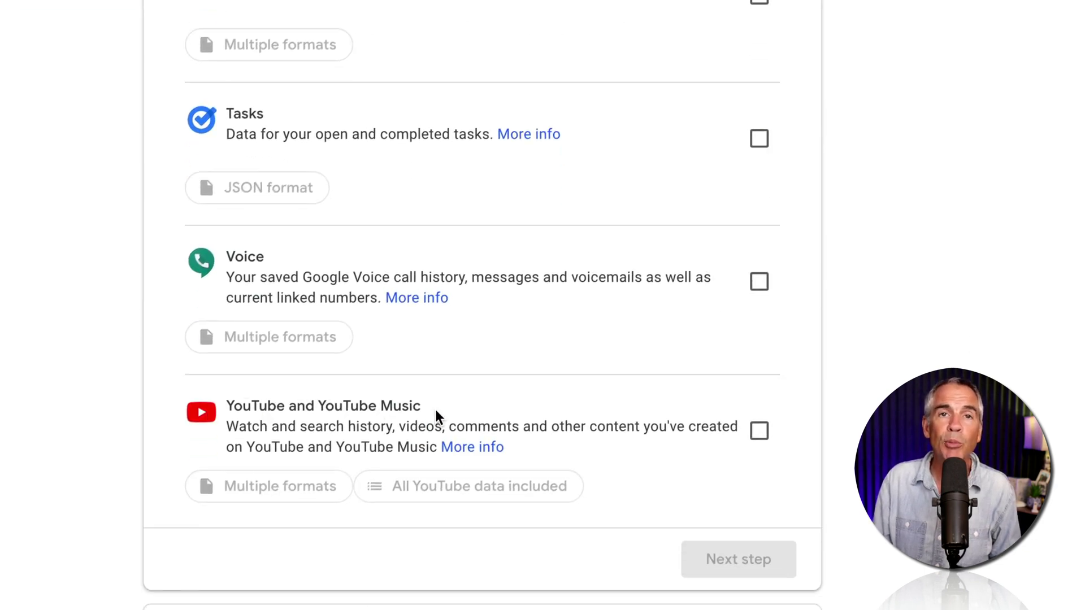
click(759, 432)
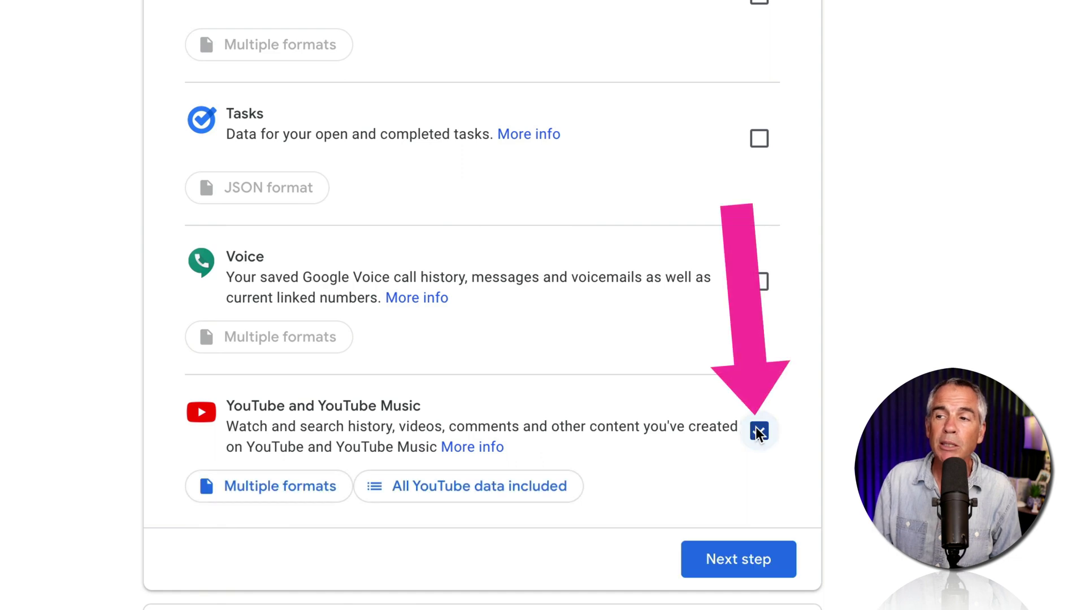
click(292, 486)
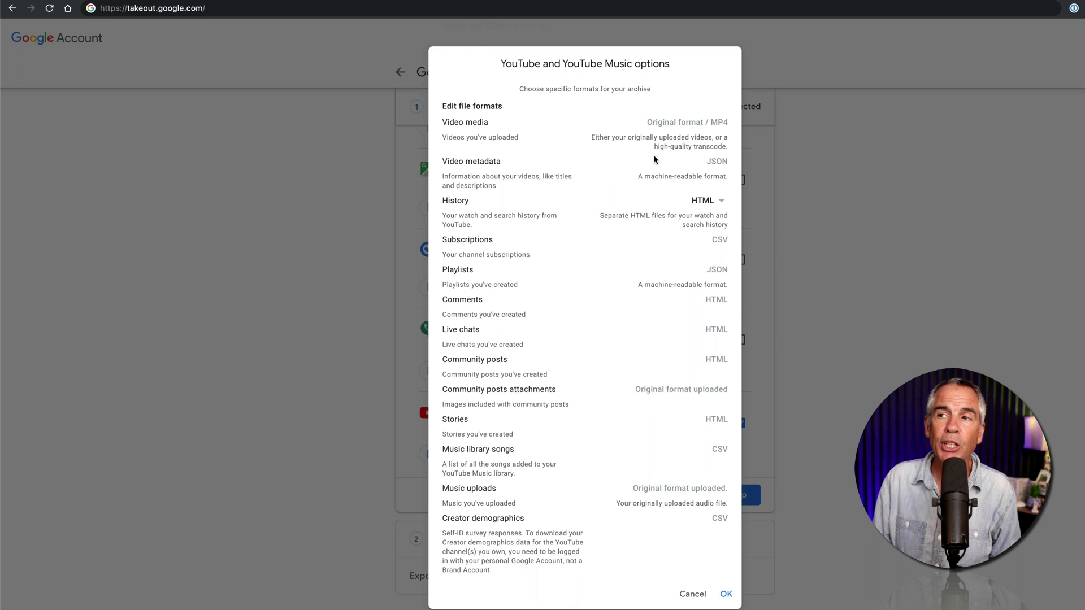
click(707, 201)
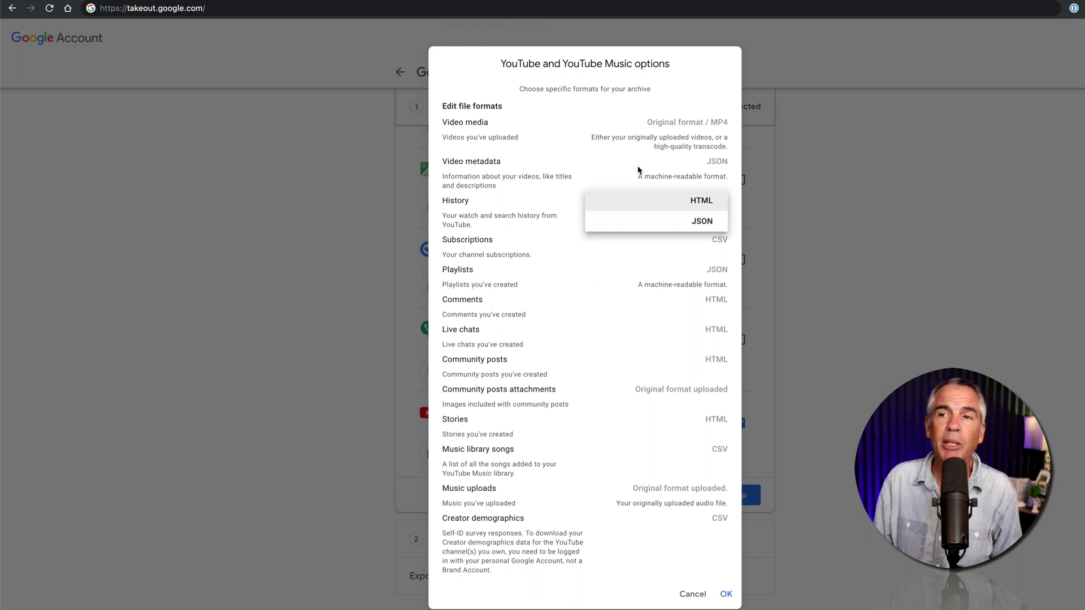
click(725, 594)
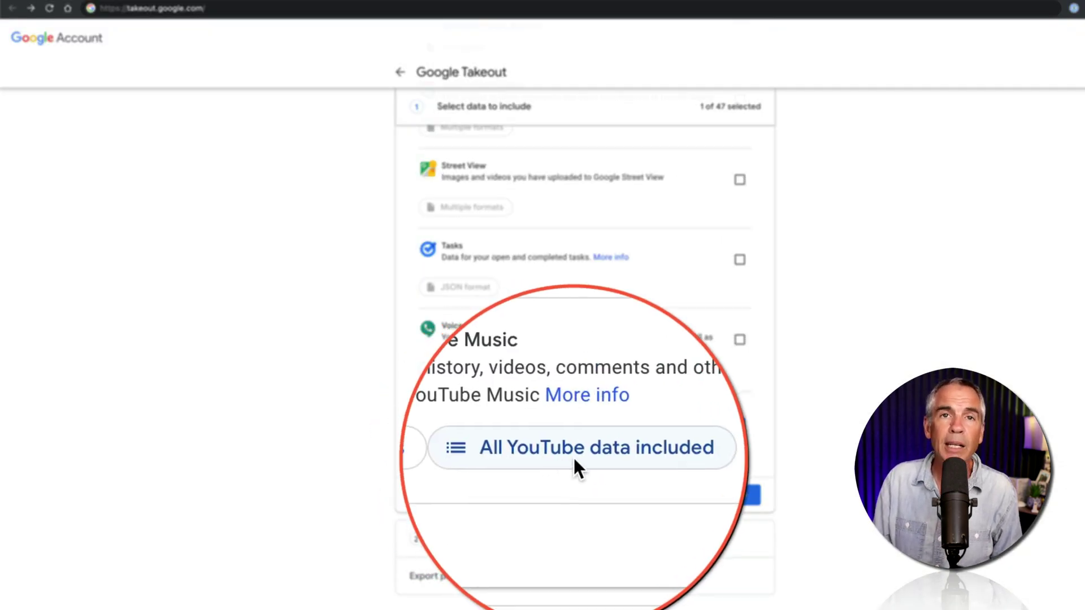
click(575, 458)
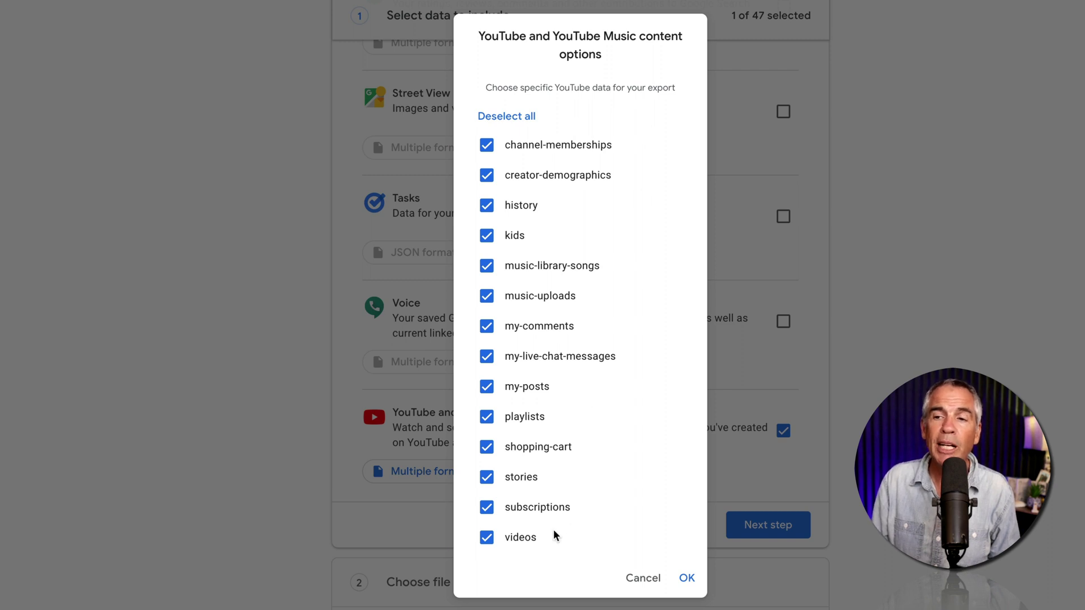
click(499, 117)
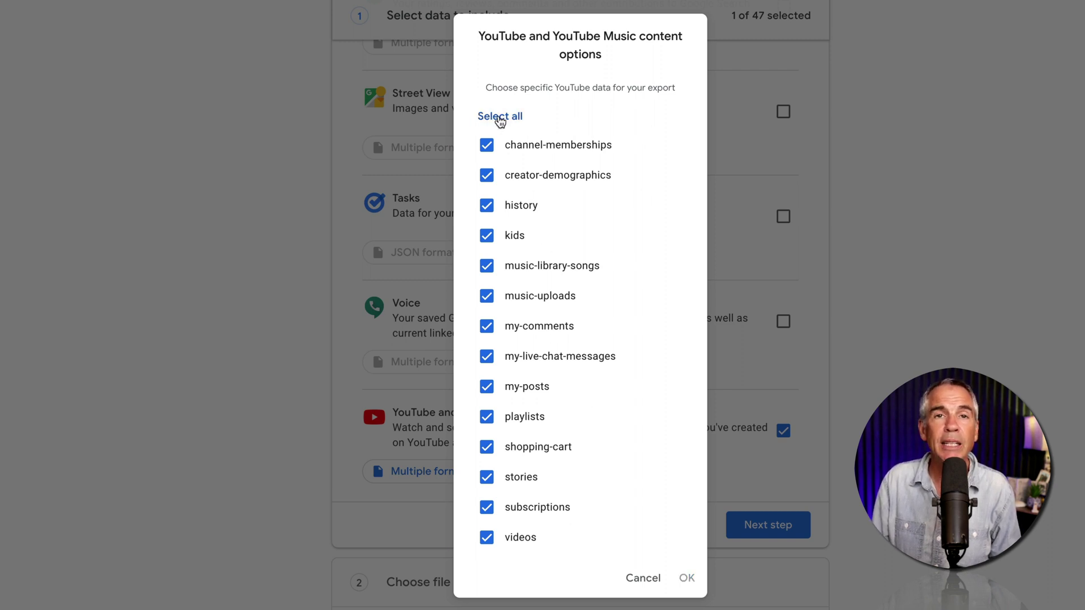
click(487, 538)
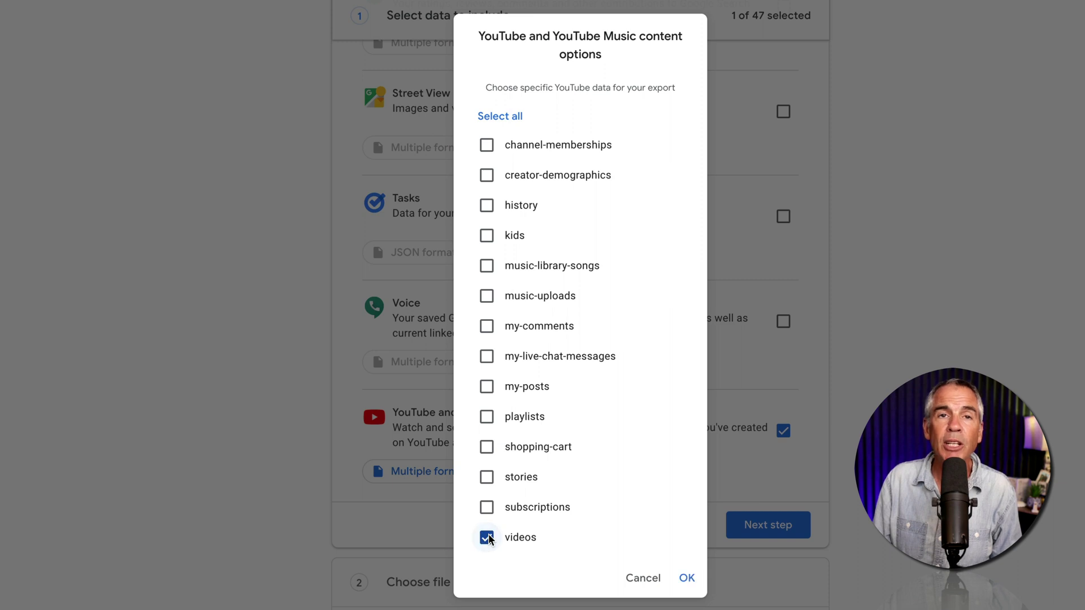
click(487, 507)
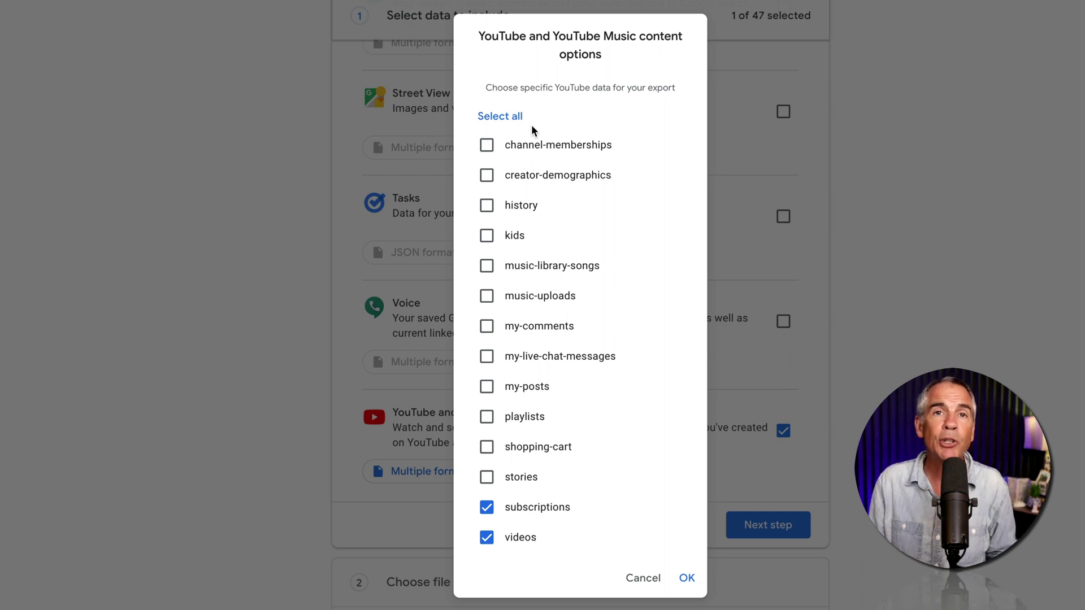
click(507, 117)
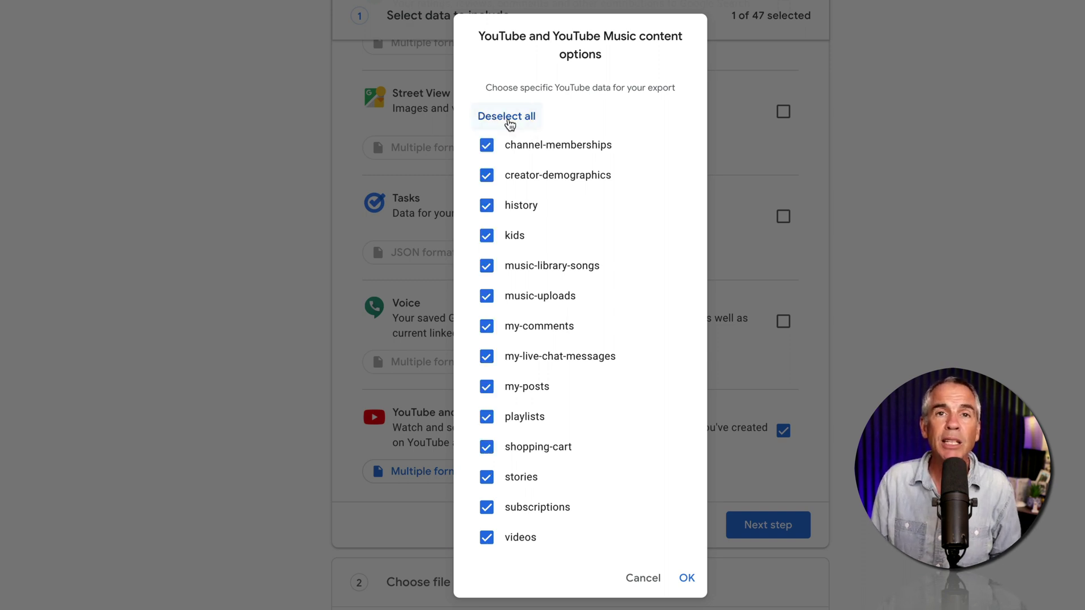
click(684, 579)
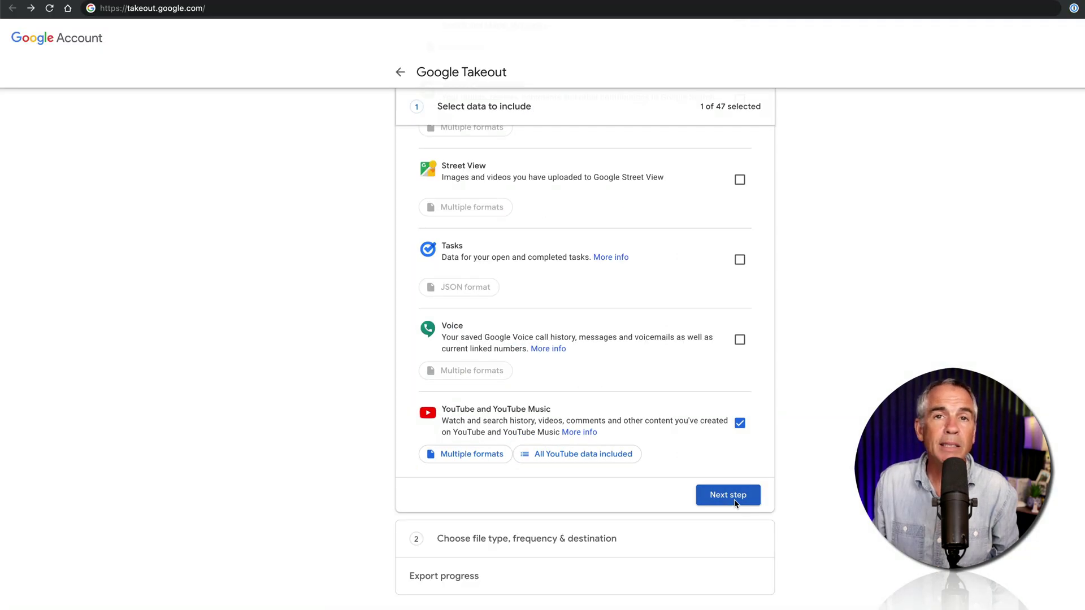
Step: Advance to the delivery step and review the Transfer to options: emailed download link and Drive
click(728, 496)
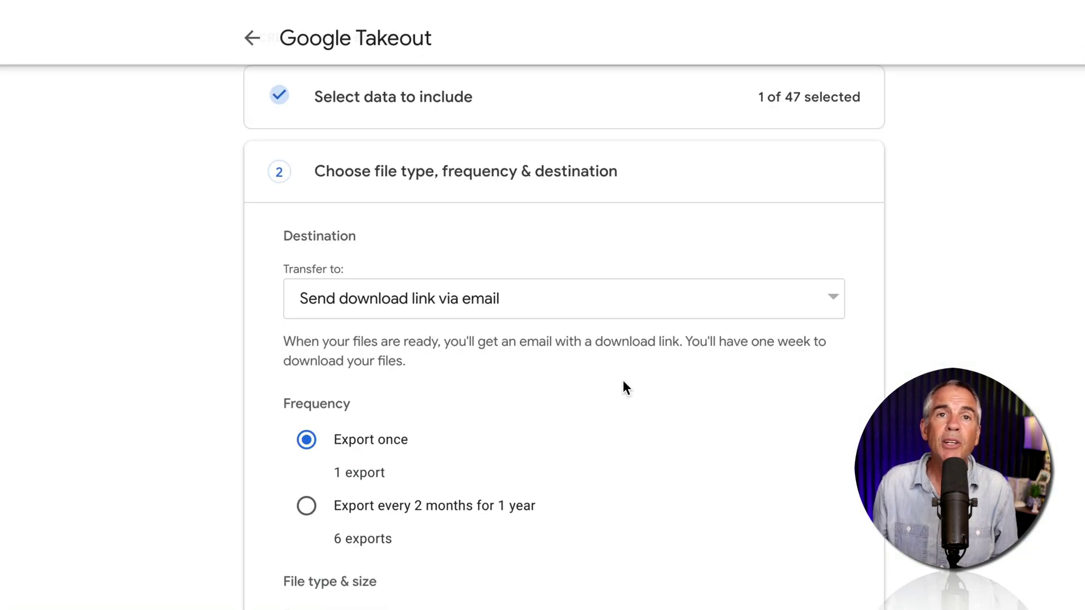
click(573, 304)
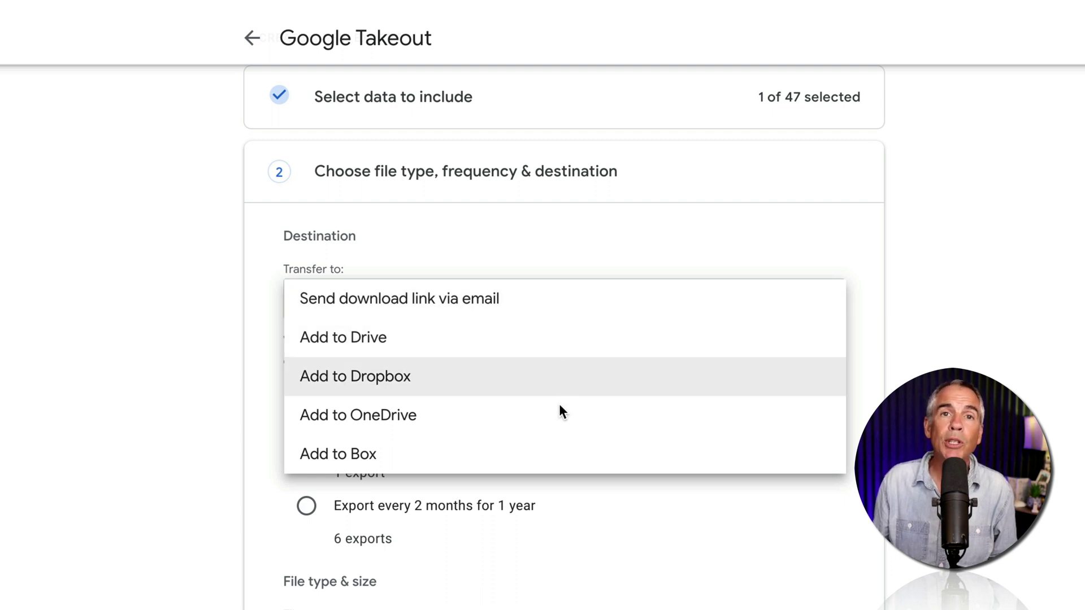
click(588, 299)
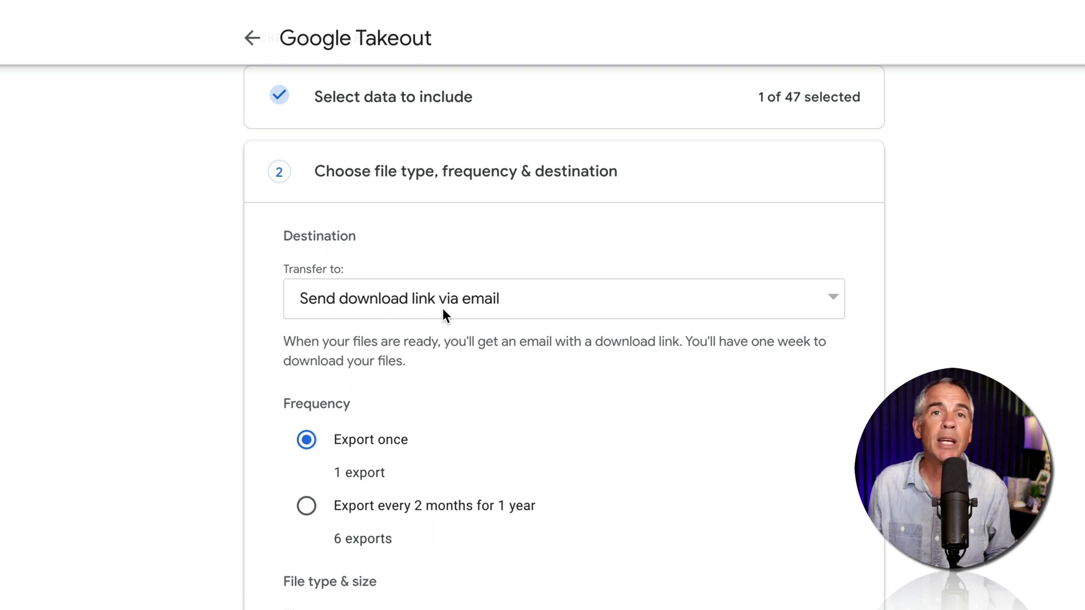
drag(436, 365, 266, 344)
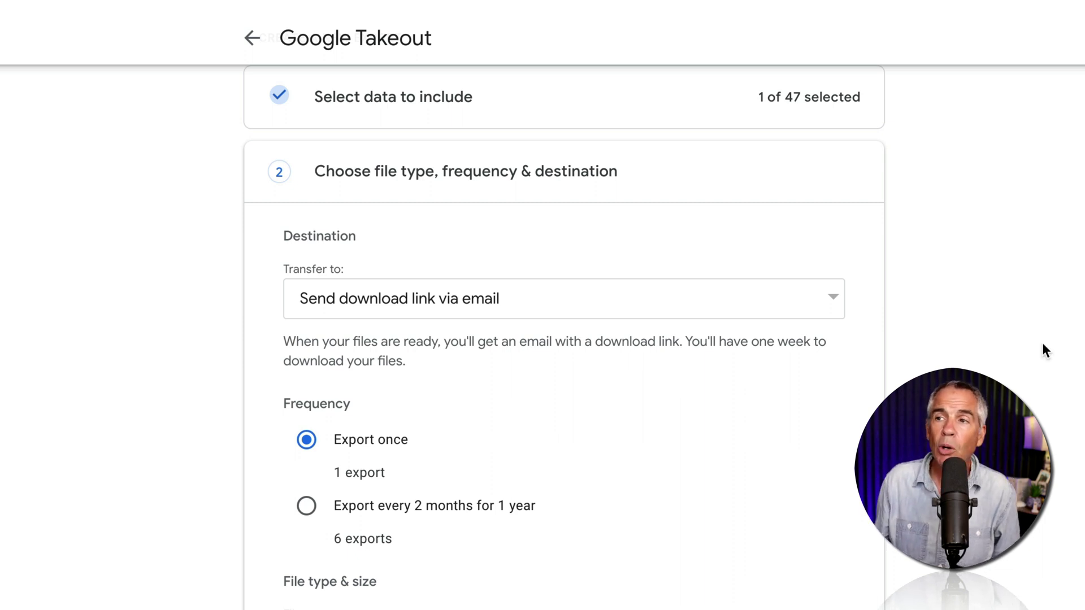
click(817, 298)
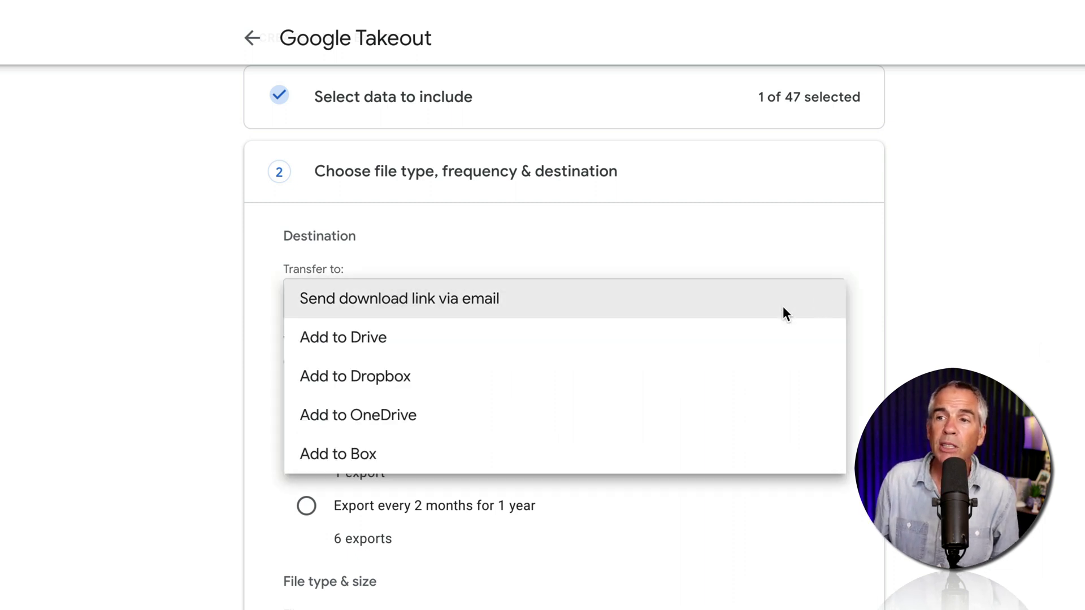
click(540, 348)
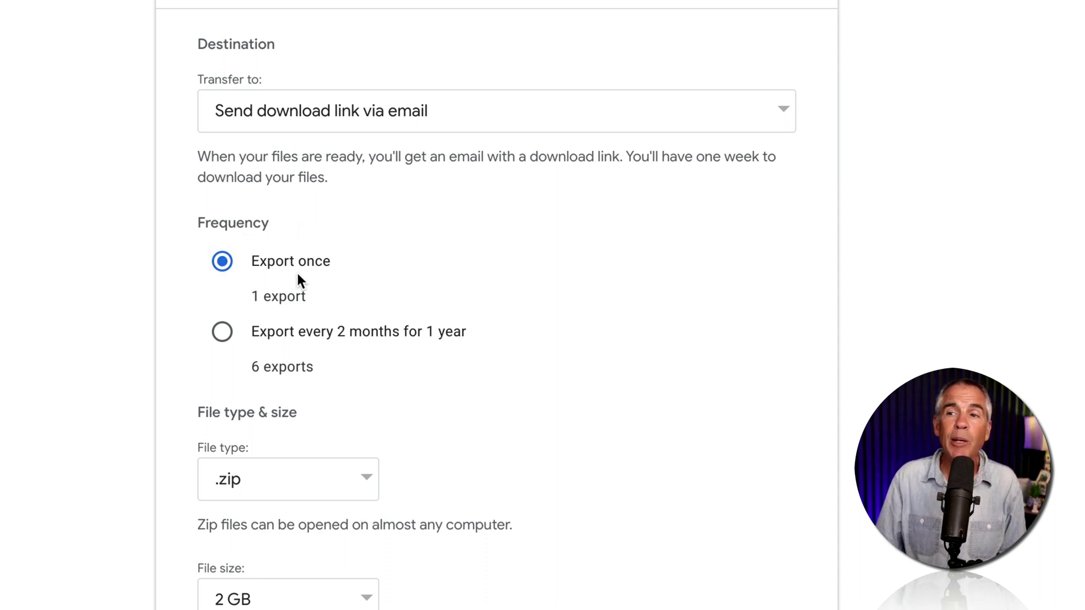
Step: Keep .zip as the file type, try 50 GB, then set file size back to 2 GB
click(341, 478)
click(619, 380)
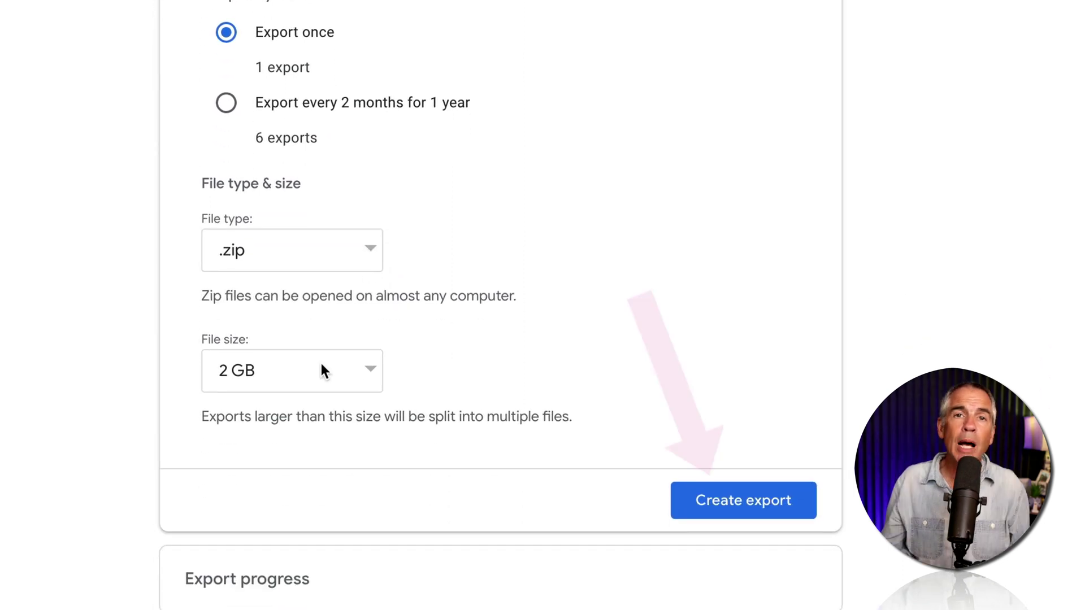
click(320, 506)
click(305, 495)
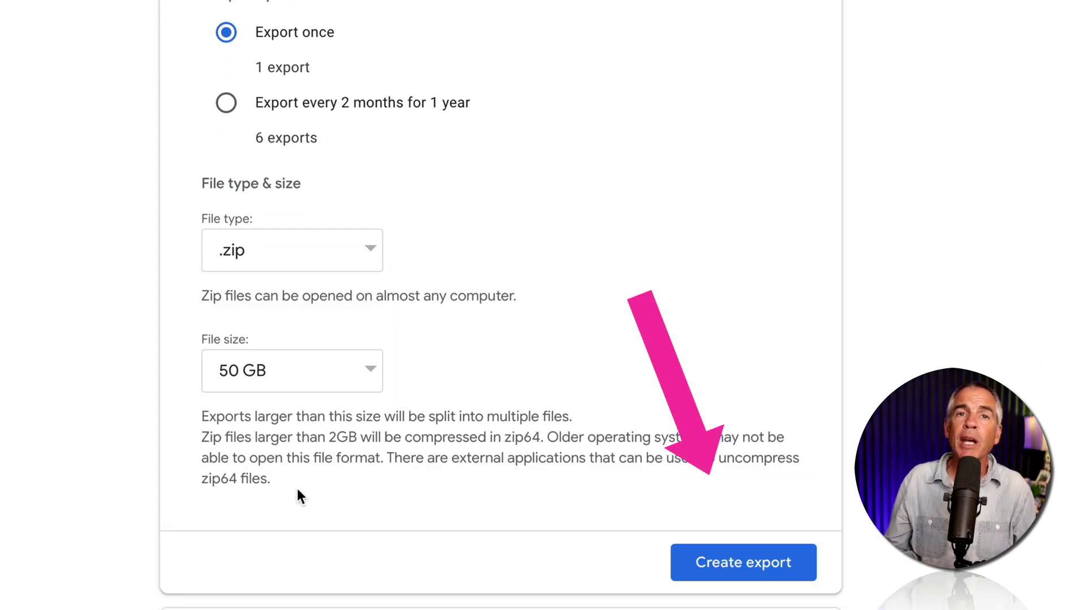
click(337, 361)
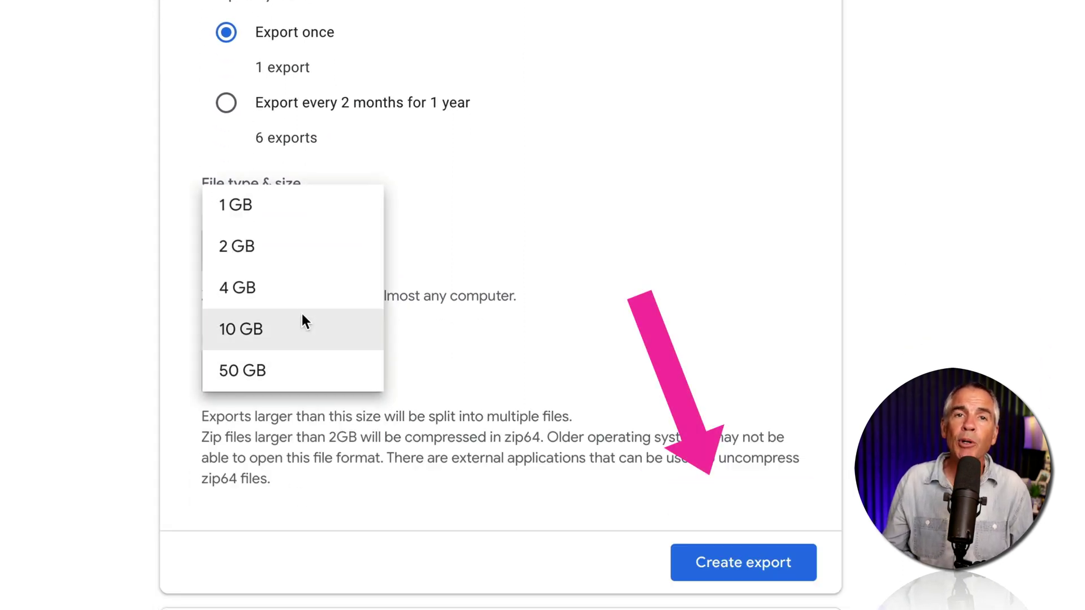
click(304, 245)
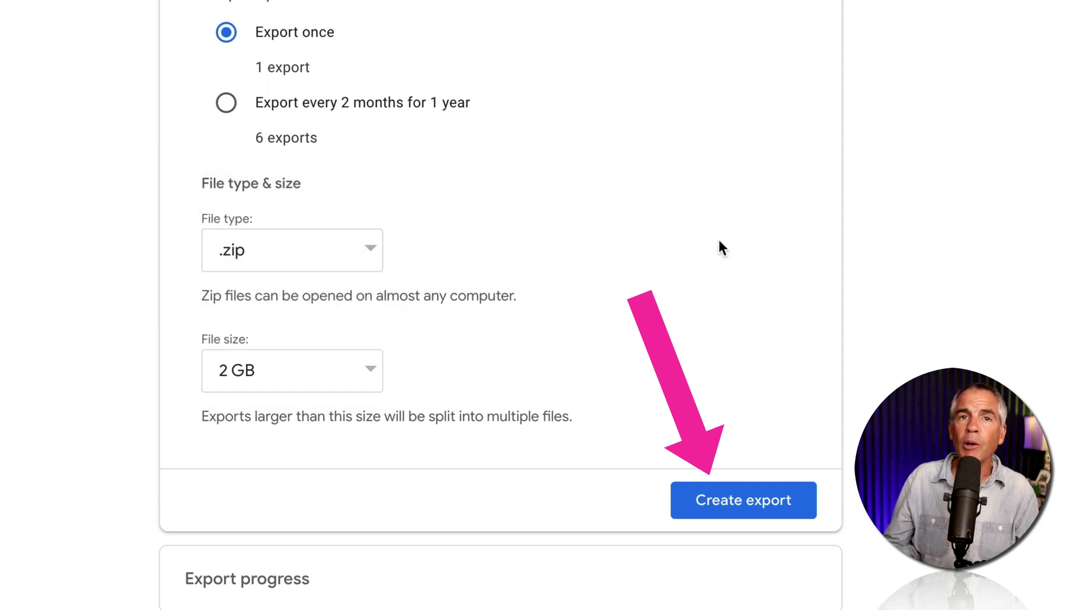
Step: Create the YouTube-only export with the emailed download link
click(778, 500)
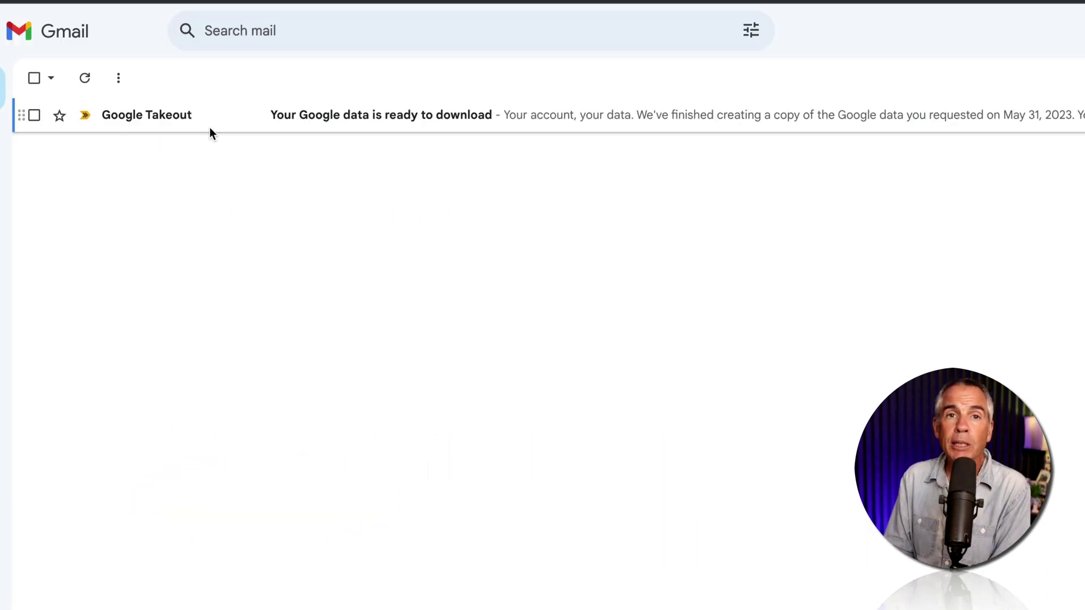
Step: Open the Google Takeout email 'Your Google data is ready to download'
click(210, 129)
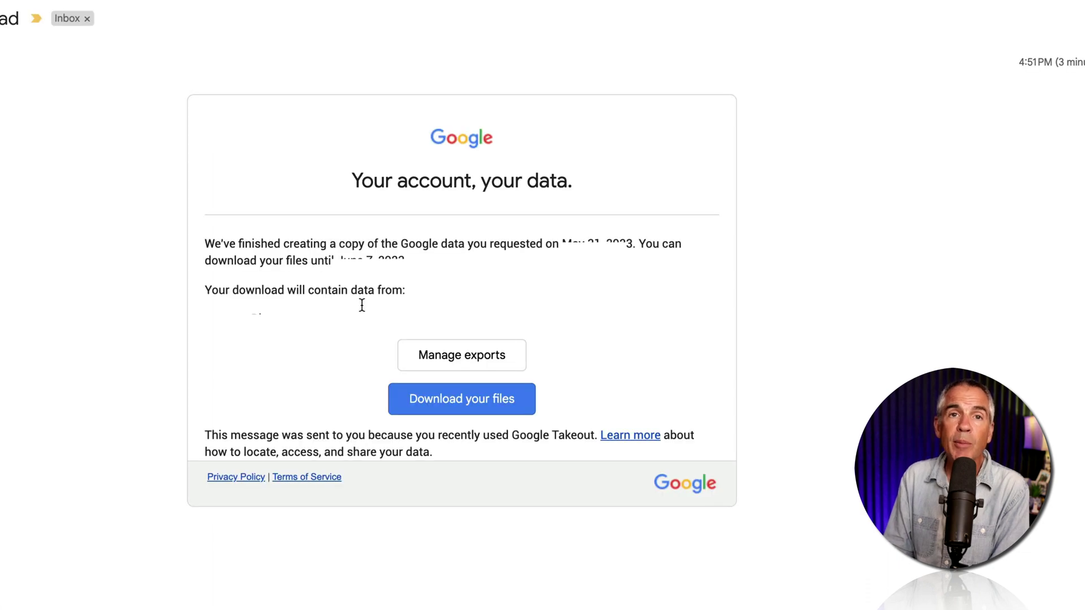